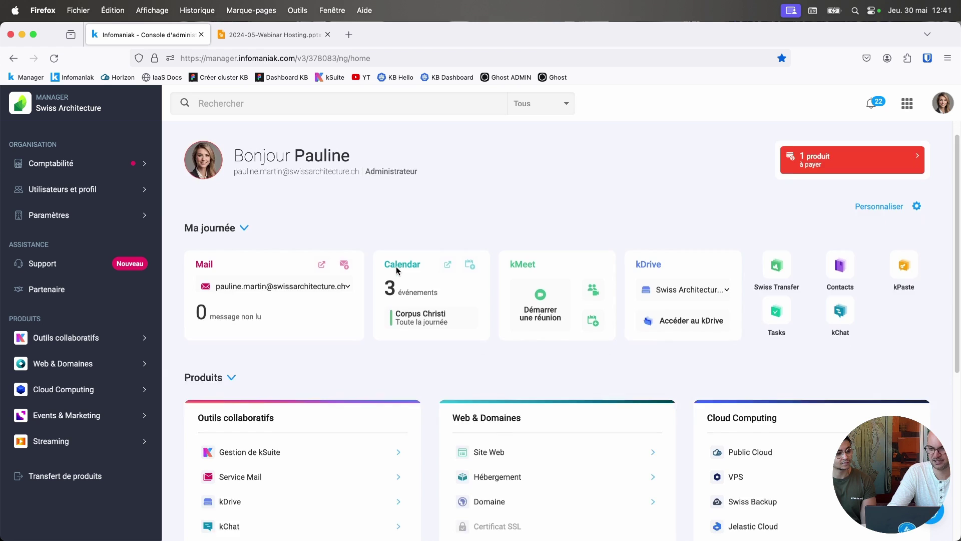
{"action": "scroll", "coordinate": [397, 271], "scroll_direction": "down", "scroll_amount": 3}
{"action": "scroll", "coordinate": [397, 270], "scroll_direction": "down", "scroll_amount": 2}
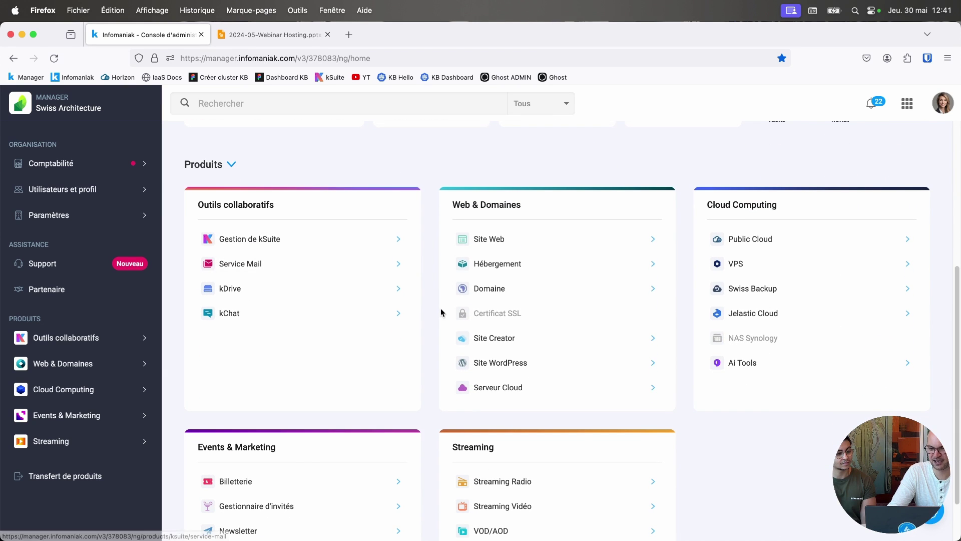
From the Web & Domaines list, open the best-sample-domain.ch dashboard
{"action": "left_click", "coordinate": [476, 293]}
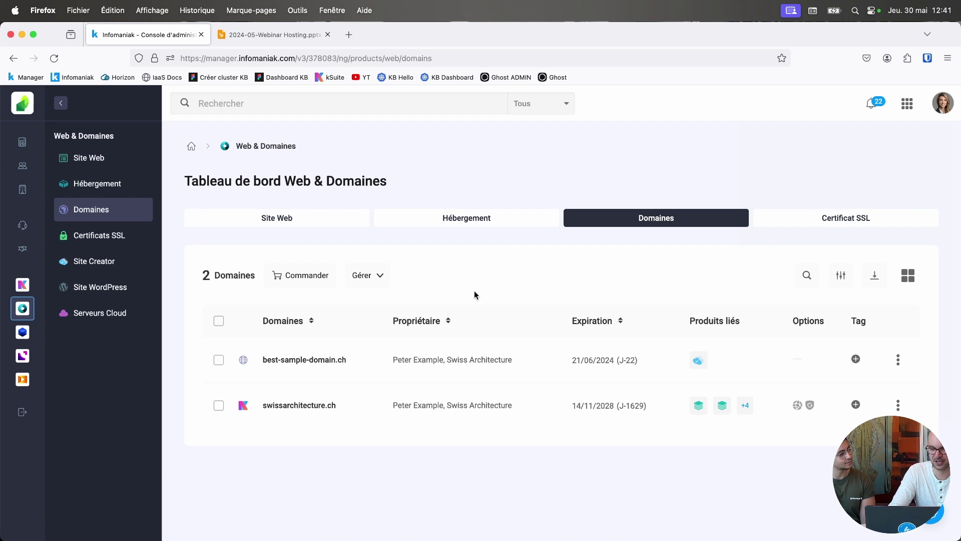
{"action": "left_click", "coordinate": [327, 360]}
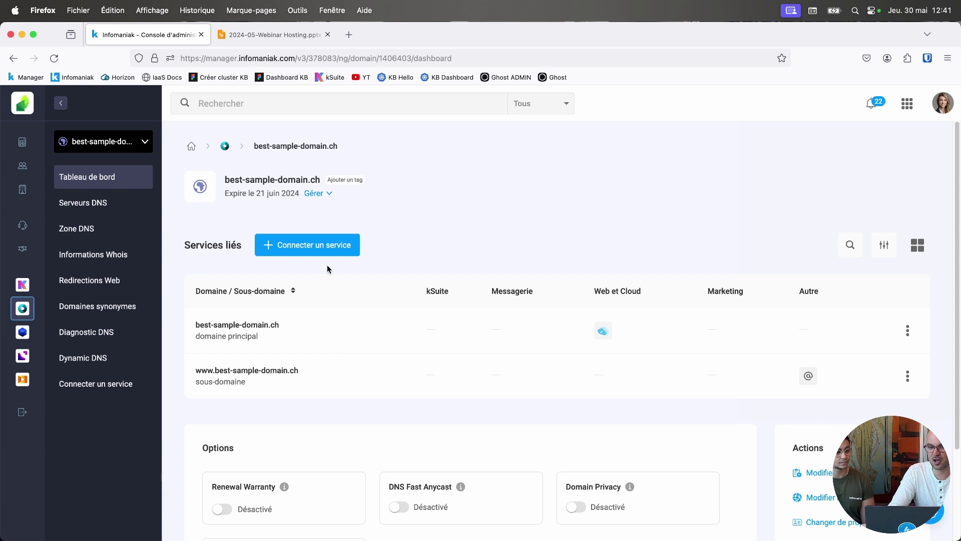
Start connecting a service, preview the mail address option and dismiss the Service Mail choice
{"action": "left_click", "coordinate": [307, 246]}
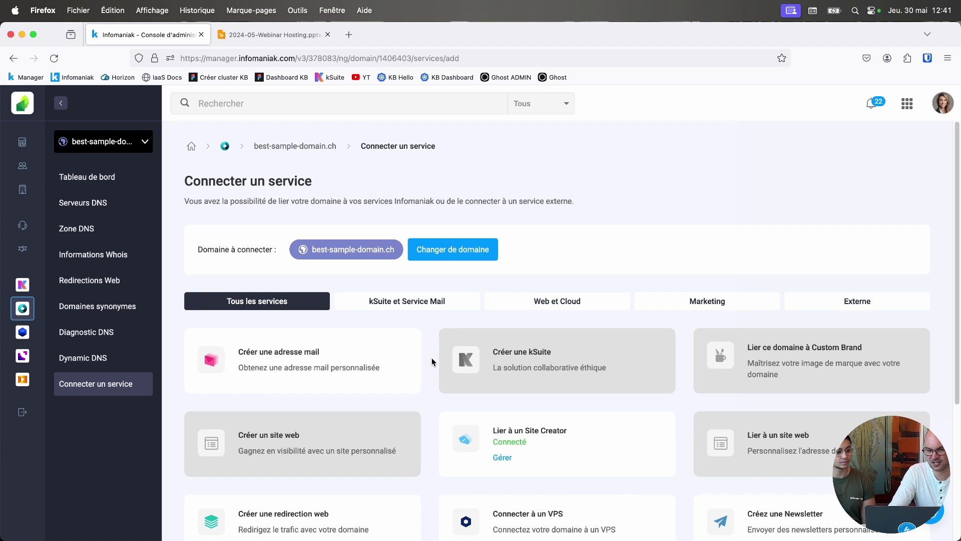
{"action": "mouse_move", "coordinate": [303, 361]}
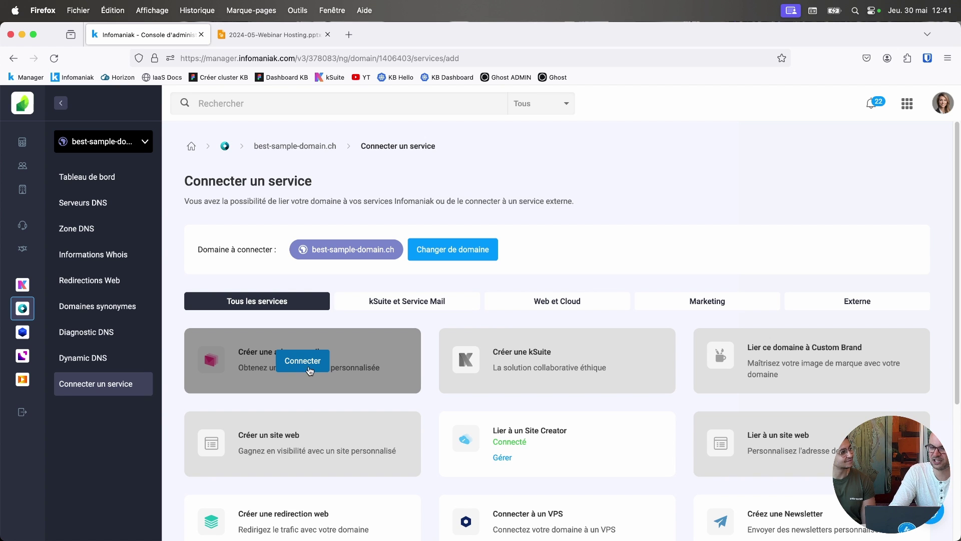
{"action": "left_click", "coordinate": [313, 363]}
{"action": "left_click", "coordinate": [464, 317]}
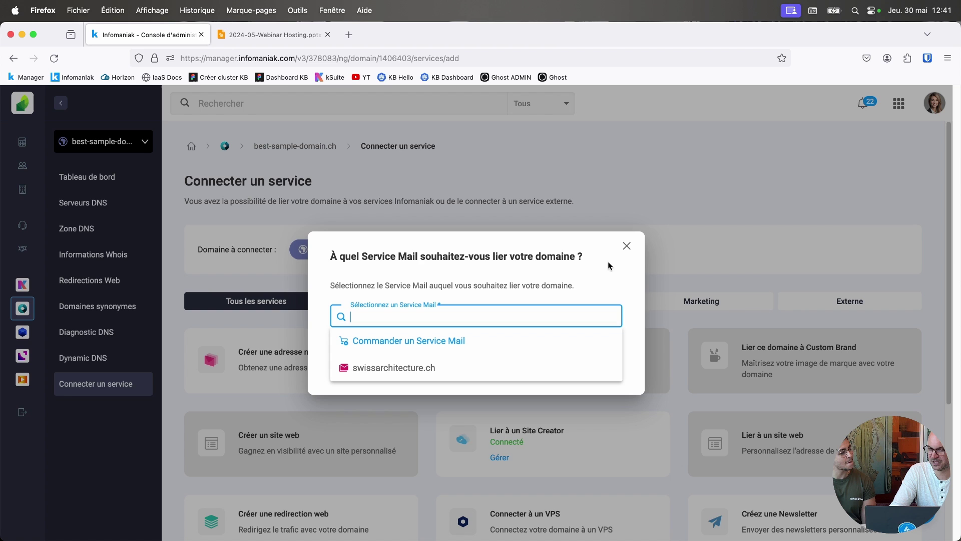
{"action": "left_click", "coordinate": [627, 246]}
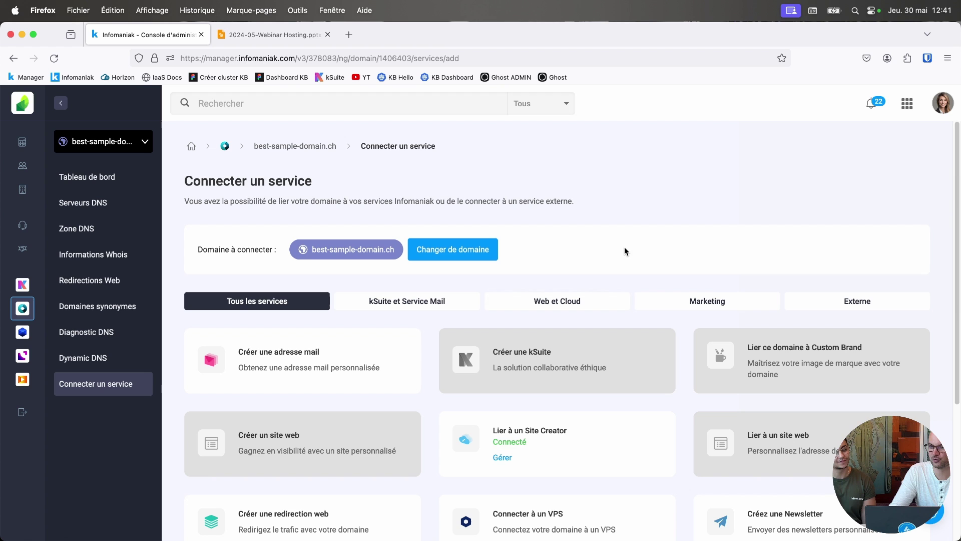
{"action": "scroll", "coordinate": [646, 264], "scroll_direction": "down", "scroll_amount": 3}
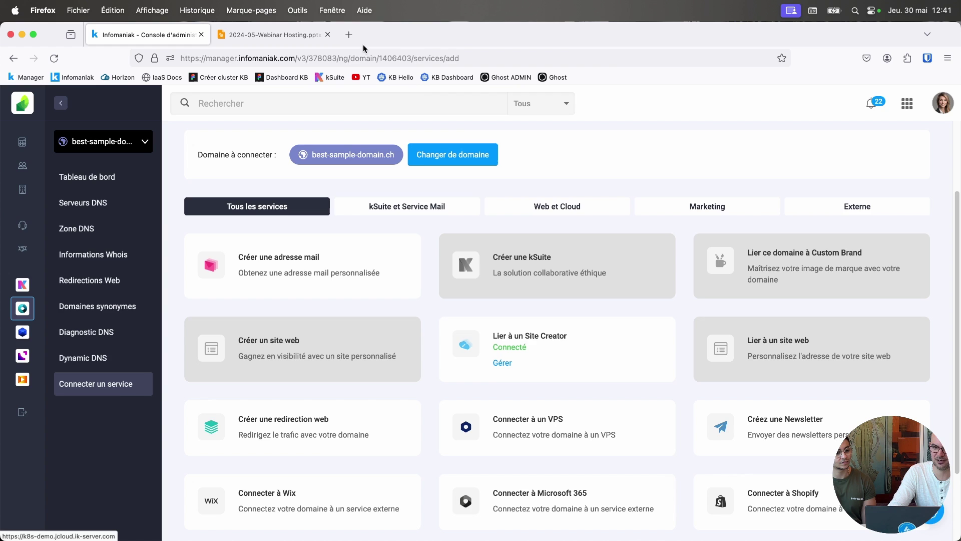
Load the kSuite home in a new tab, then switch back to the Manager console tab
{"action": "left_click", "coordinate": [349, 35]}
{"action": "type", "text": "ksuite.infomaniak.com/"}
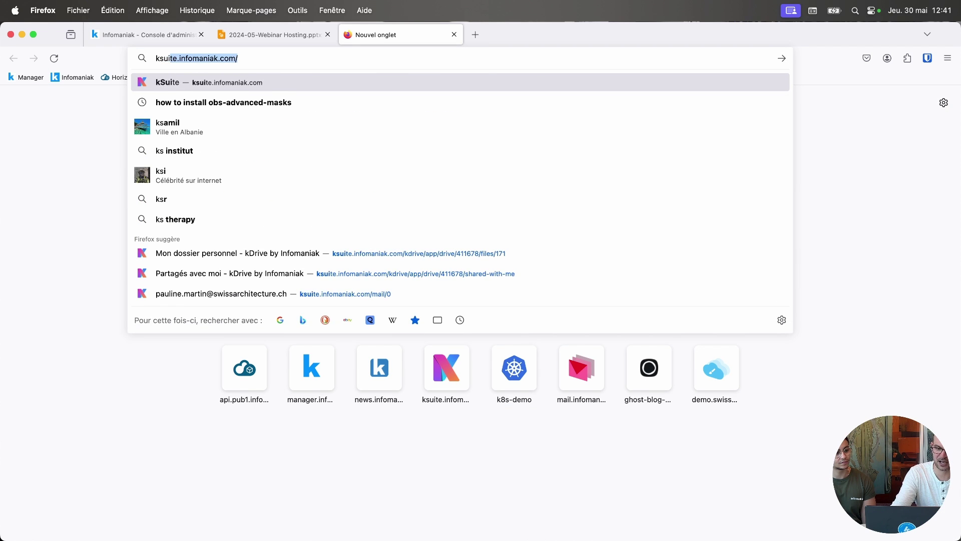
{"action": "key", "text": "Return"}
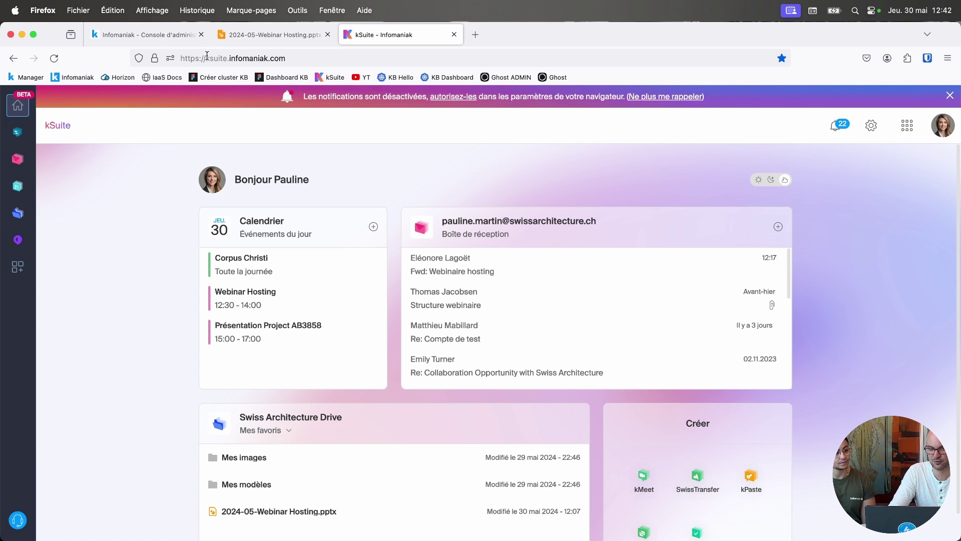
{"action": "left_click", "coordinate": [146, 35]}
{"action": "scroll", "coordinate": [478, 306], "scroll_direction": "up", "scroll_amount": 2}
{"action": "scroll", "coordinate": [478, 306], "scroll_direction": "down", "scroll_amount": 4}
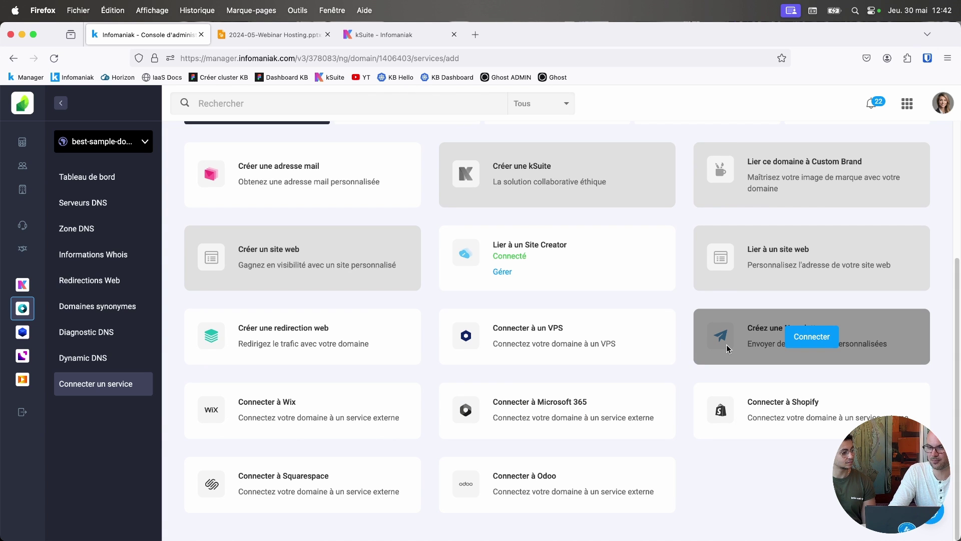
{"action": "scroll", "coordinate": [727, 345], "scroll_direction": "up", "scroll_amount": 5}
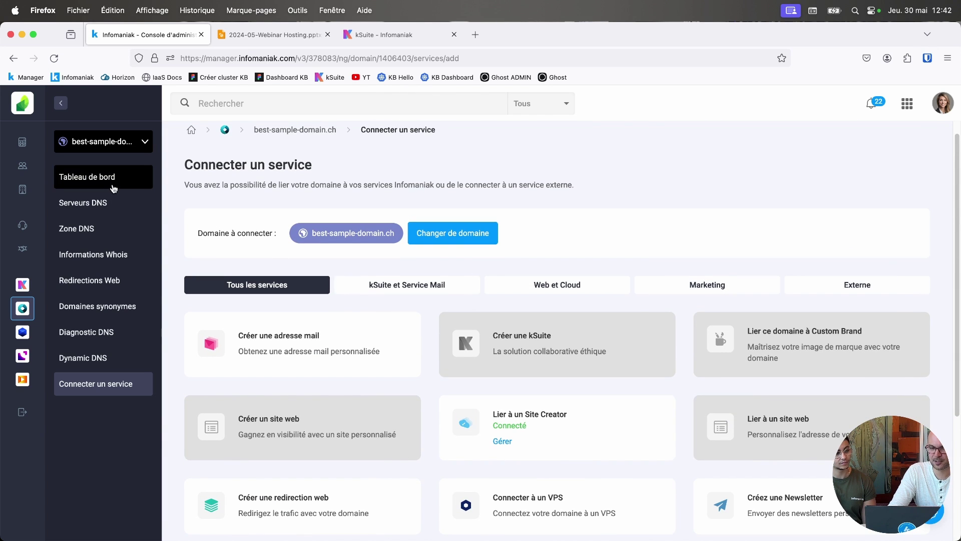
Return to the best-sample-domain.ch dashboard with its Options and Actions panels
{"action": "left_click", "coordinate": [294, 129]}
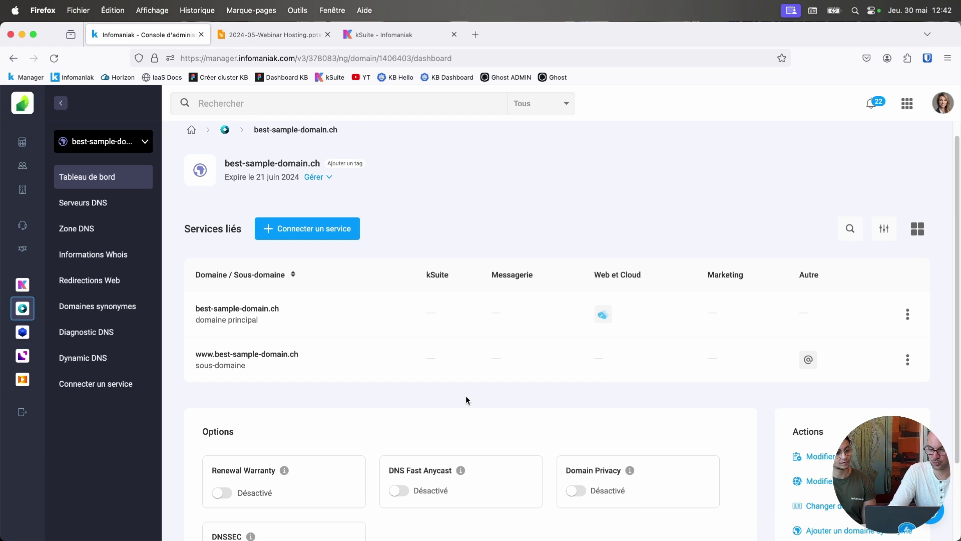
{"action": "scroll", "coordinate": [466, 396], "scroll_direction": "down", "scroll_amount": 3}
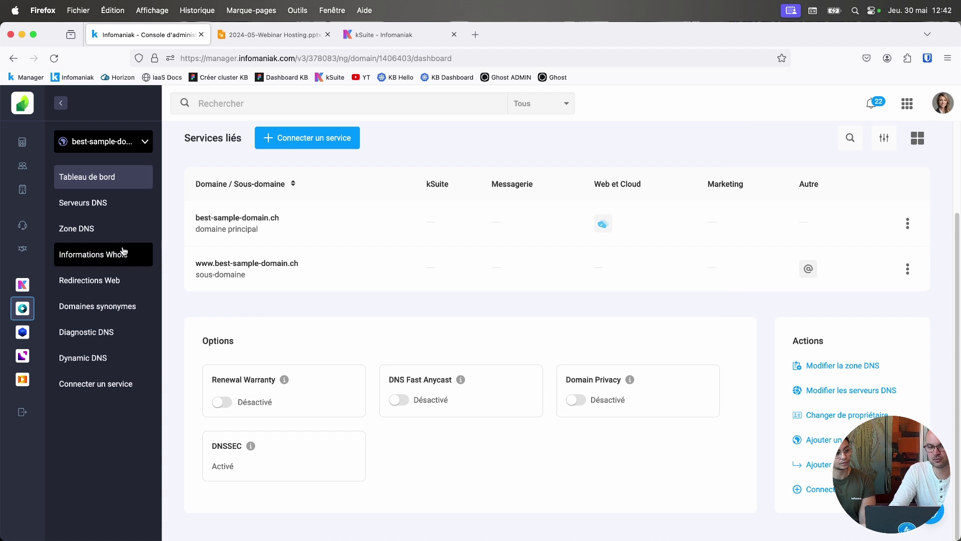
Review the six records in Zone DNS, then show the empty Redirections Web page
{"action": "left_click", "coordinate": [115, 233]}
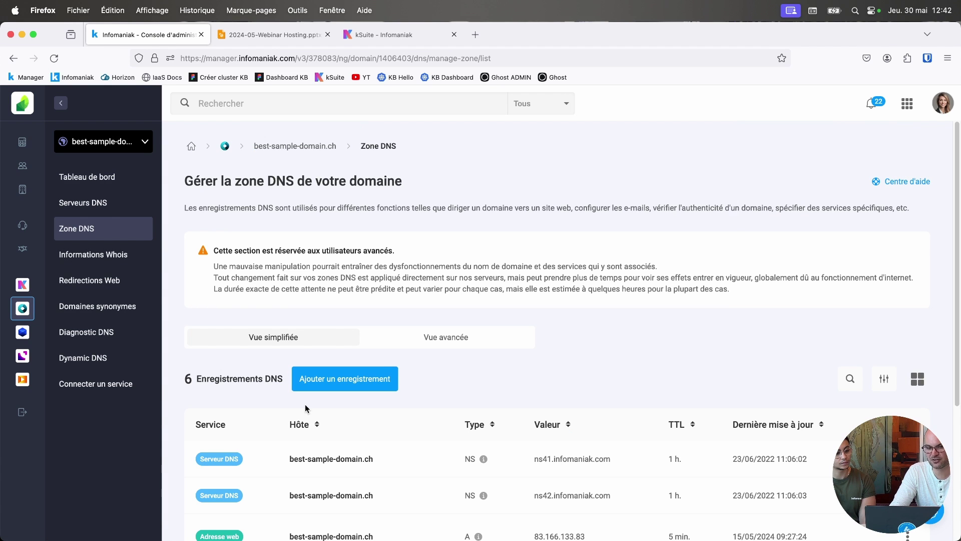
{"action": "scroll", "coordinate": [305, 405], "scroll_direction": "down", "scroll_amount": 5}
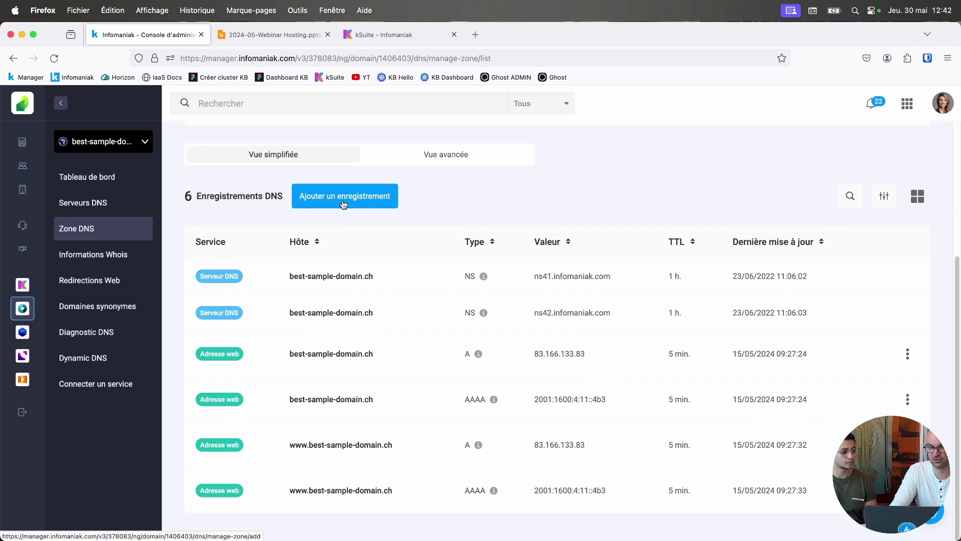
{"action": "left_click", "coordinate": [105, 281]}
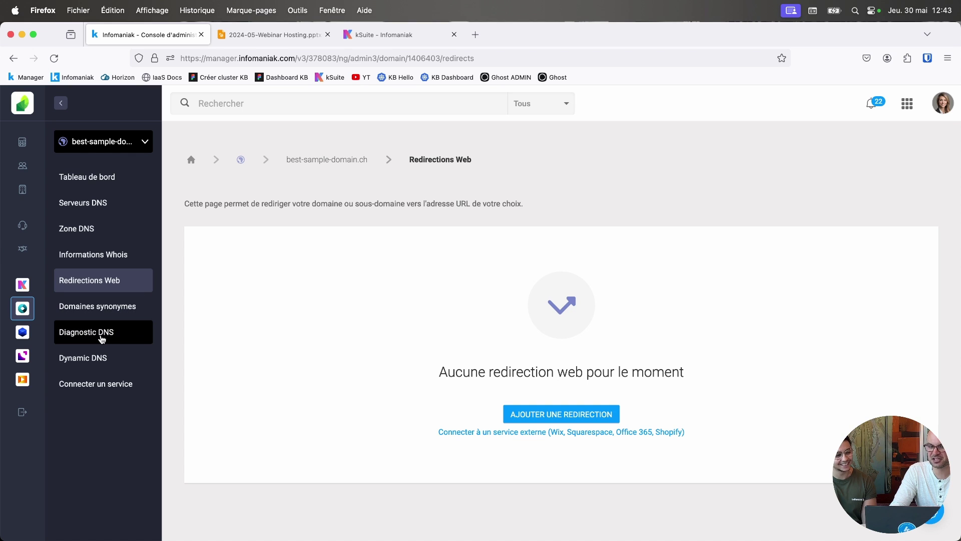
Run Diagnostic DNS for best-sample-domain.ch, validating its four A and AAAA records
{"action": "left_click", "coordinate": [103, 335]}
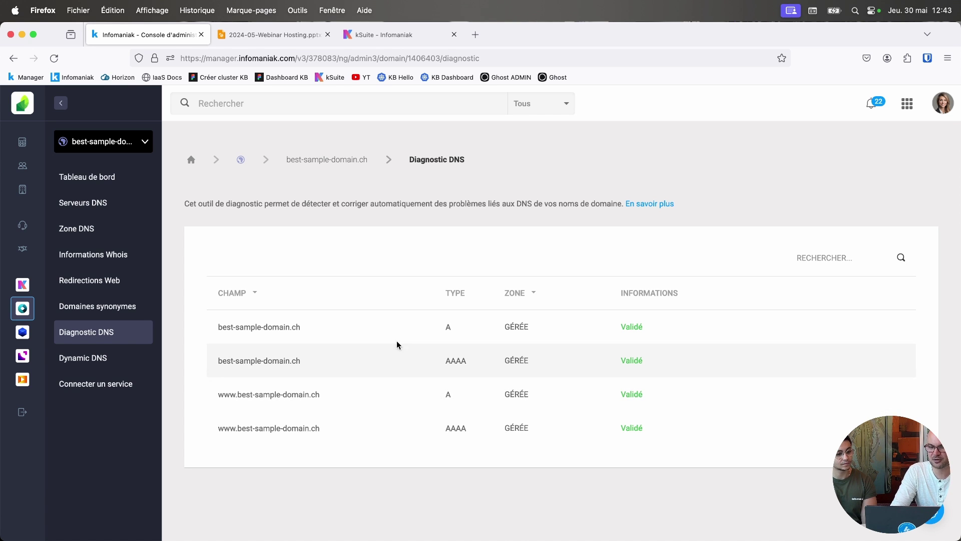
Show the Dynamic DNS page, which has no entries yet
{"action": "left_click", "coordinate": [121, 368]}
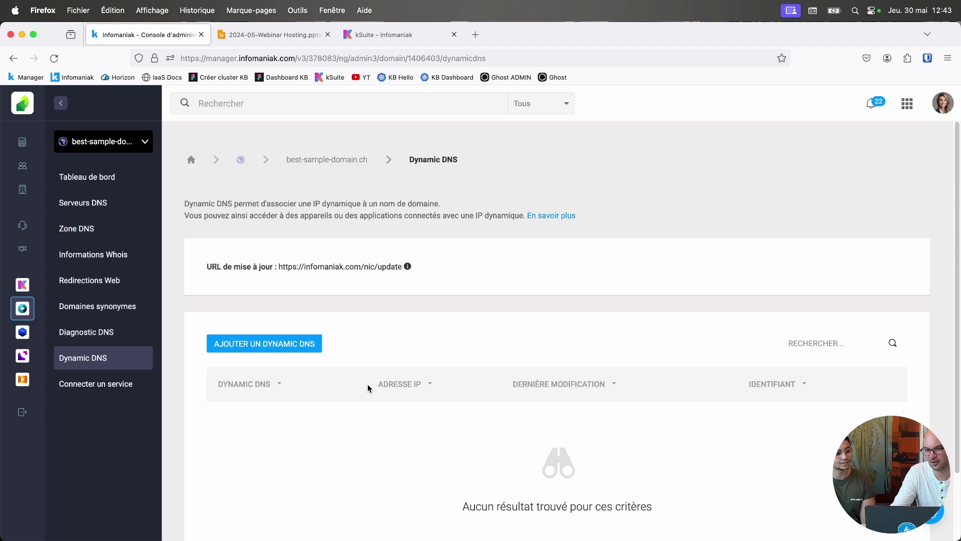
Go back to the Manager home page with the day's overview and Produits section
{"action": "left_click", "coordinate": [191, 159]}
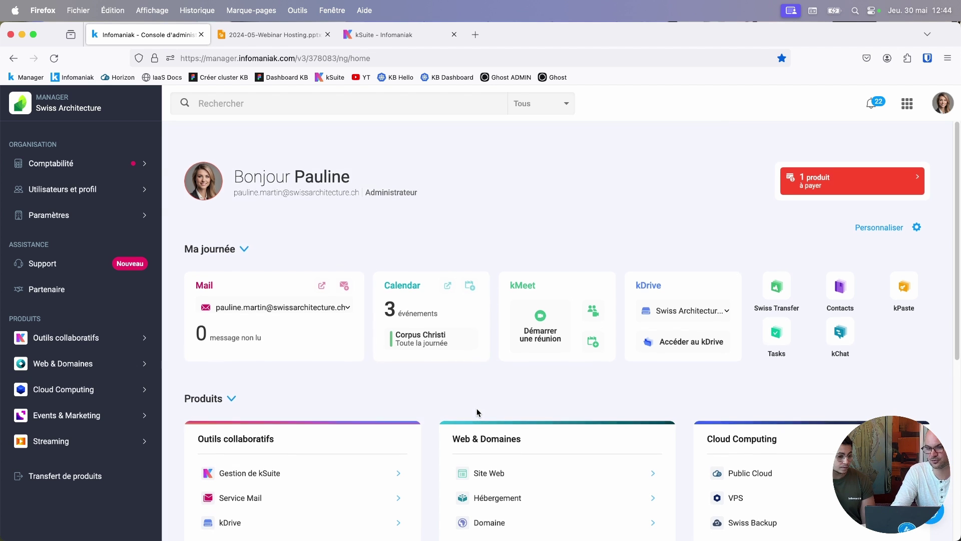
{"action": "scroll", "coordinate": [476, 412], "scroll_direction": "down", "scroll_amount": 3}
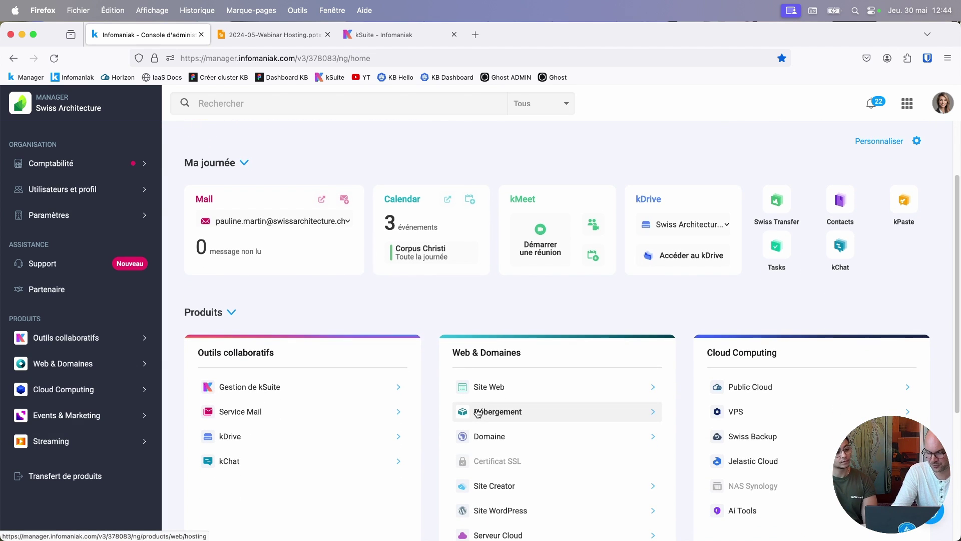